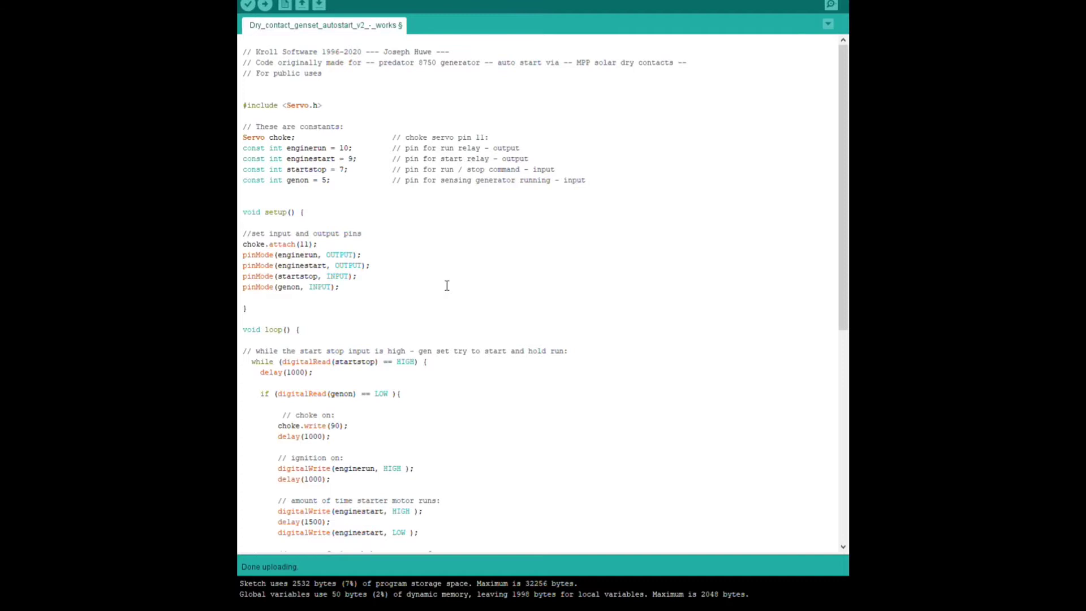
pyautogui.moveTo(841, 232); pyautogui.dragTo(844, 389)
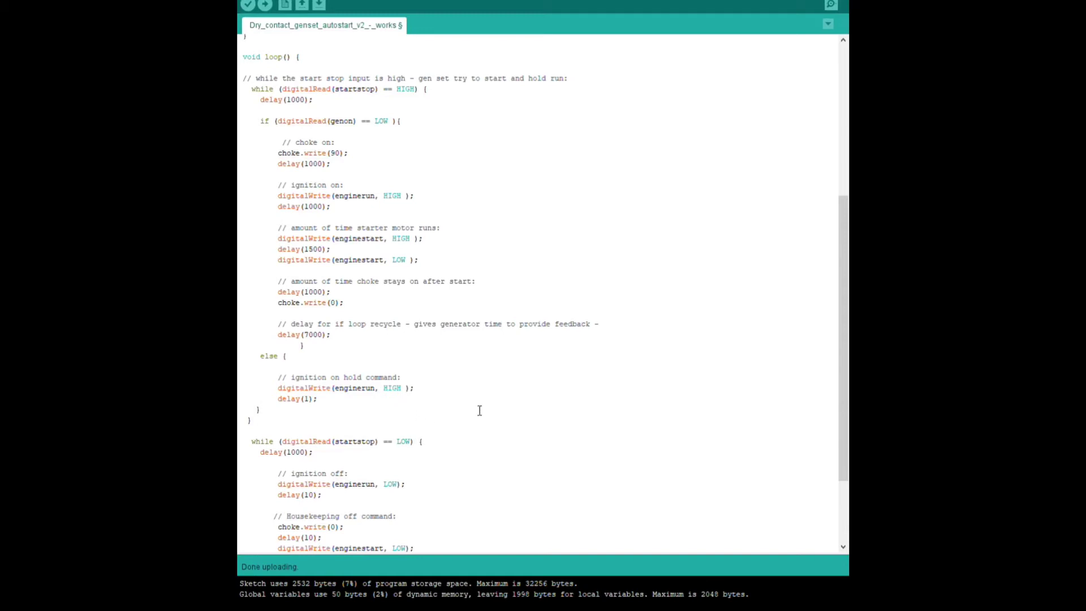
pyautogui.scroll(-1, 479, 412)
pyautogui.scroll(-2, 478, 412)
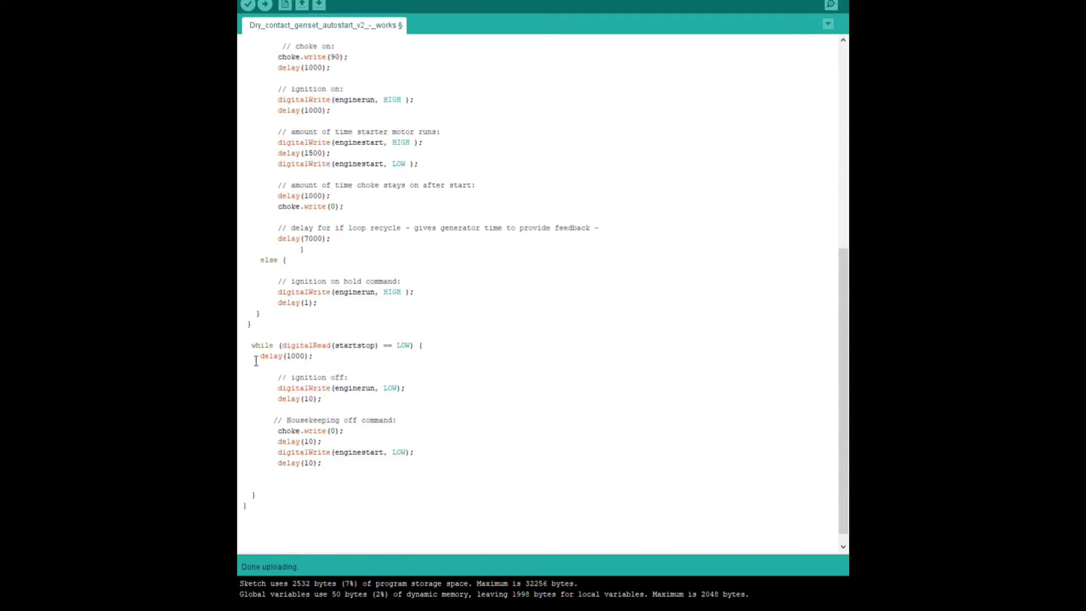